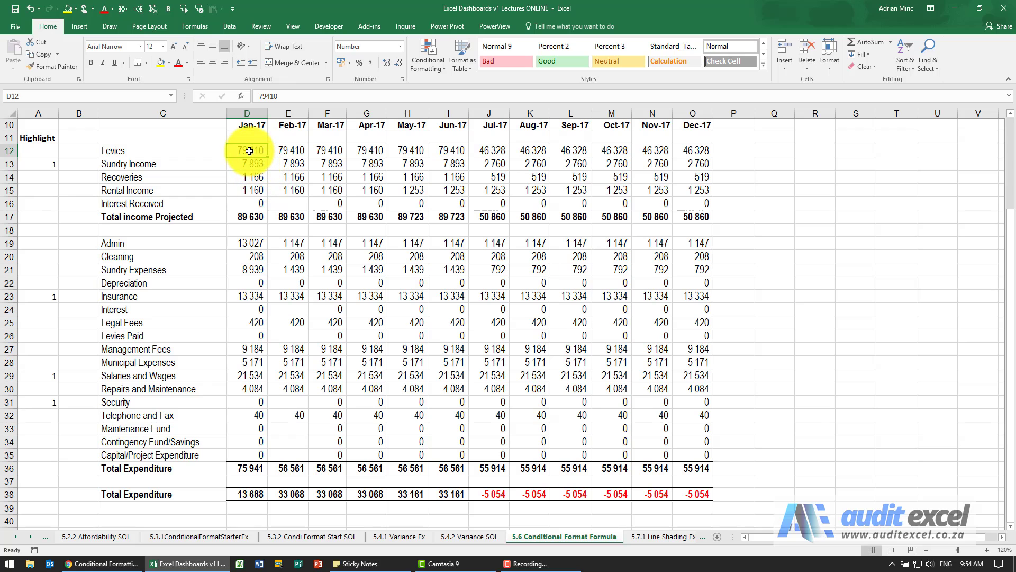
- Check the budget figures and the column A flags for Sundry Income (A13) and Insurance (A23)
mouse_move(250, 154)
mouse_down()
mouse_move(653, 175)
mouse_move(703, 202)
mouse_up()
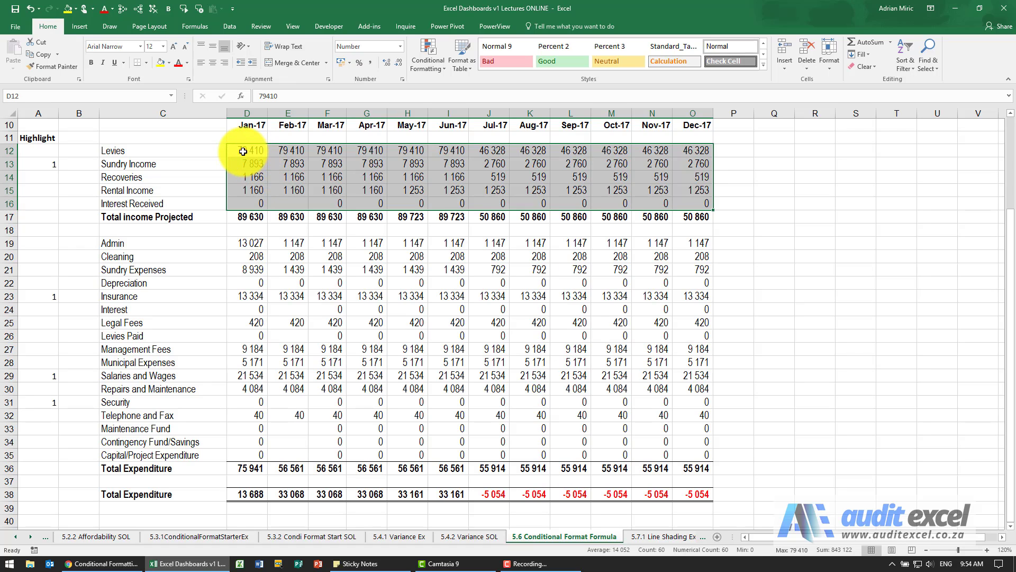
click(244, 152)
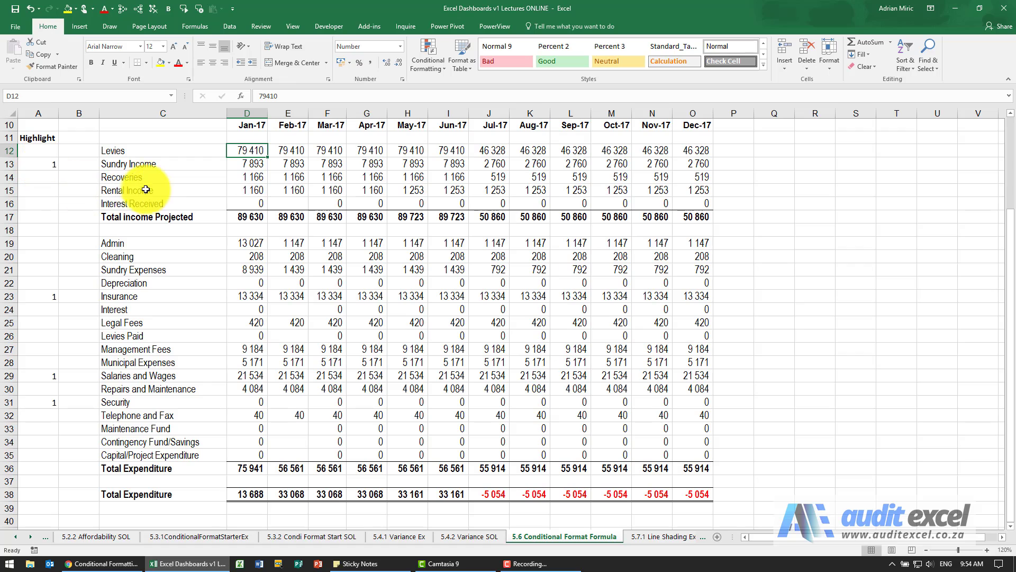
click(52, 170)
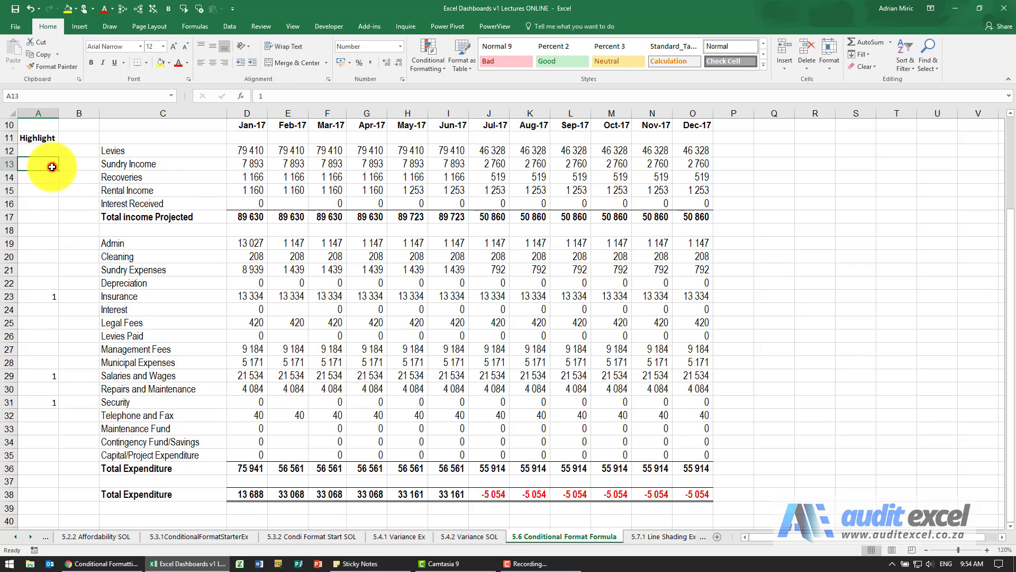
click(40, 295)
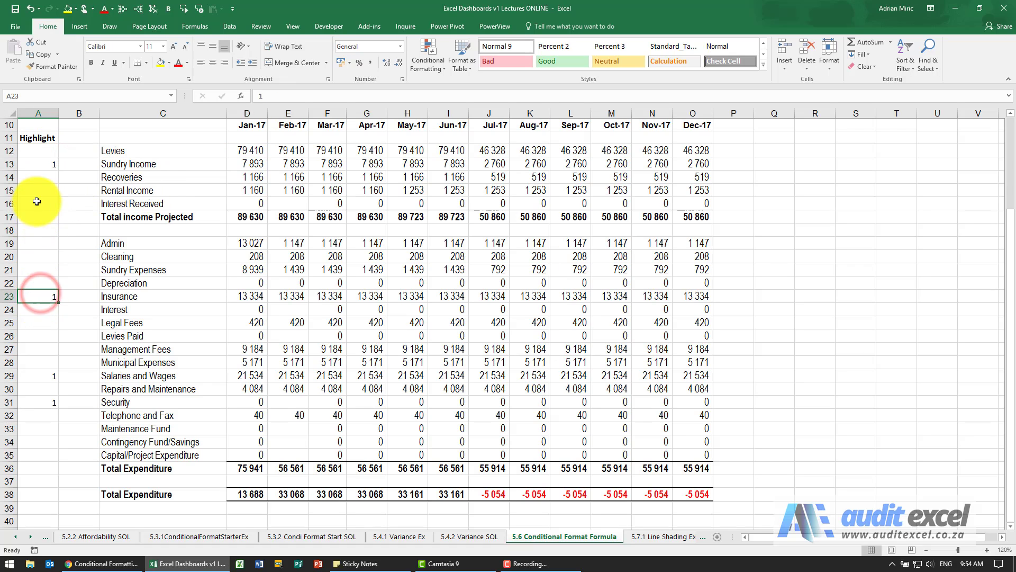
click(43, 163)
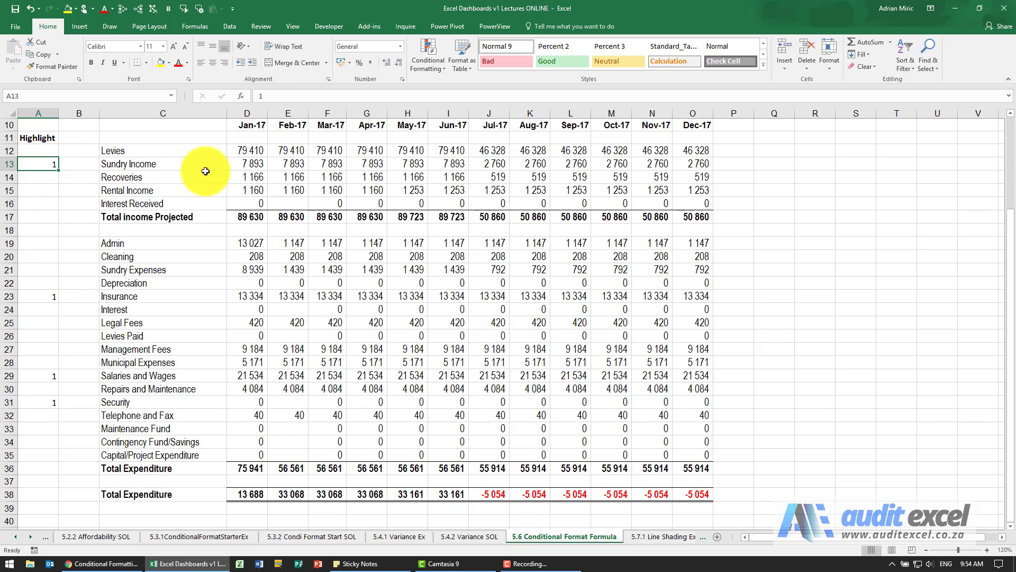
- Select the whole January–December budget block D12:O38 and bring up the Conditional Formatting options
drag(247, 164, 695, 165)
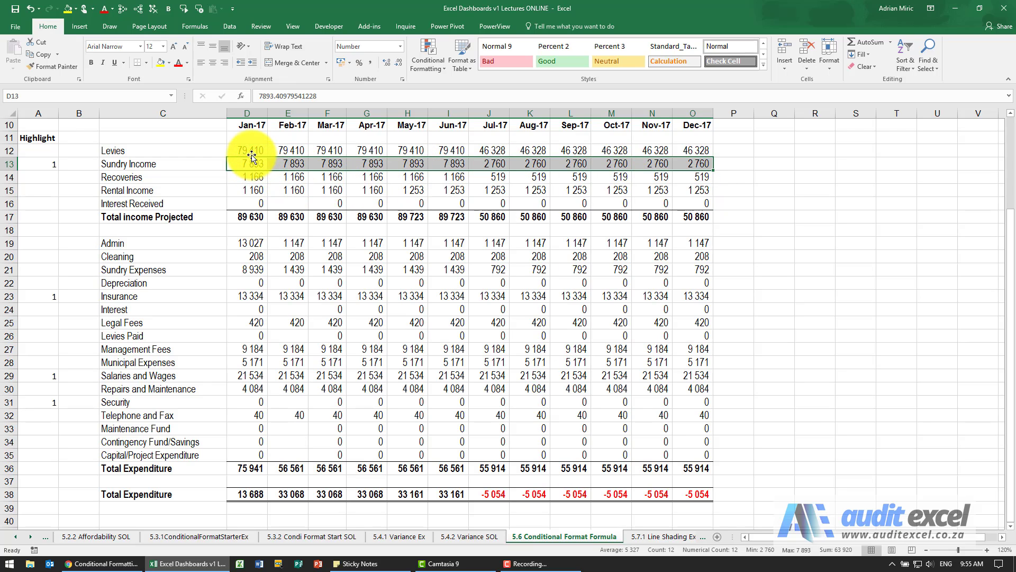
mouse_move(249, 149)
mouse_down()
mouse_move(347, 198)
mouse_move(690, 490)
mouse_up()
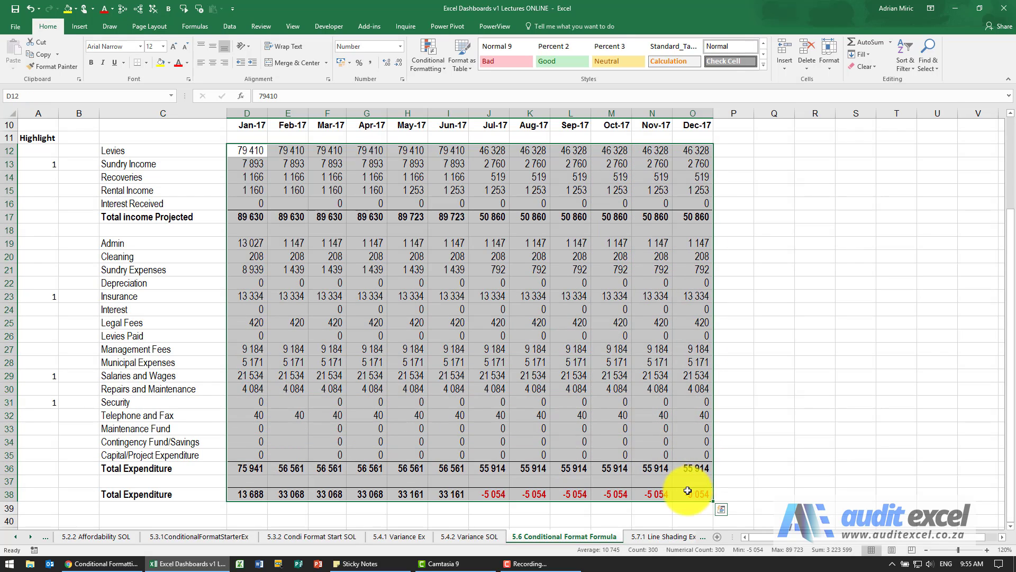
click(426, 63)
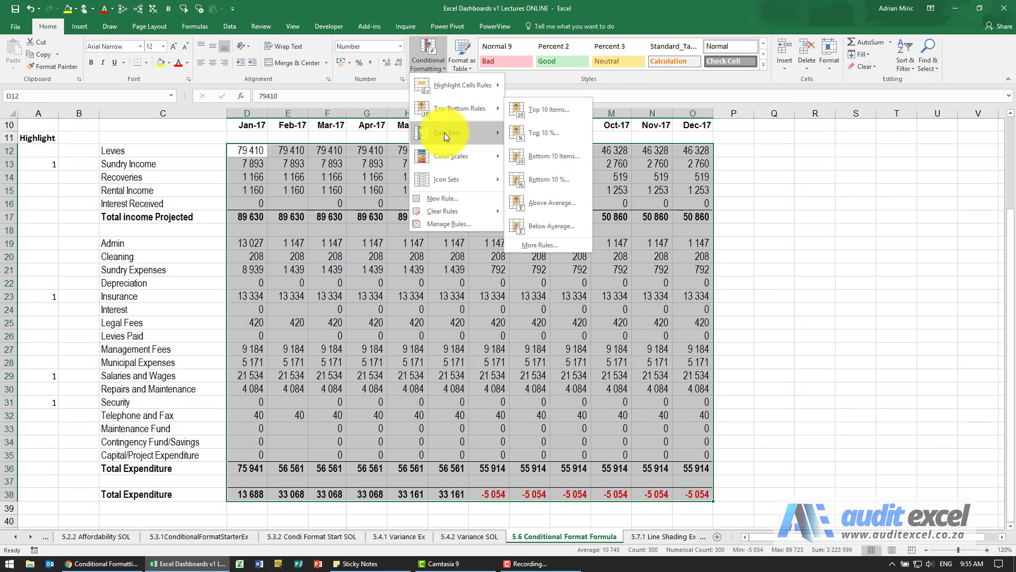
mouse_move(446, 132)
mouse_move(446, 157)
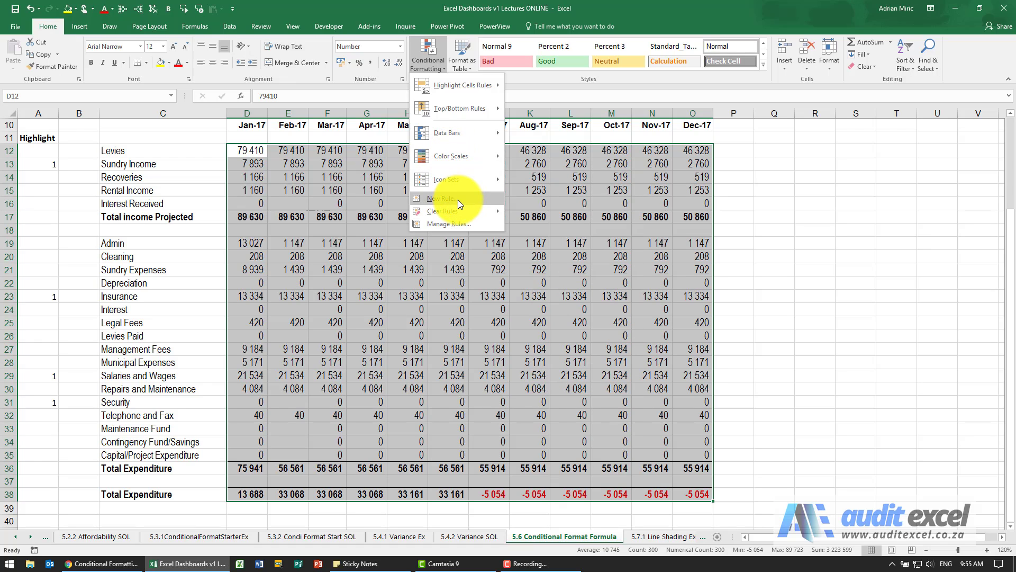
- Start a new conditional formatting rule of type 'Use a formula to determine which cells to format'
click(459, 199)
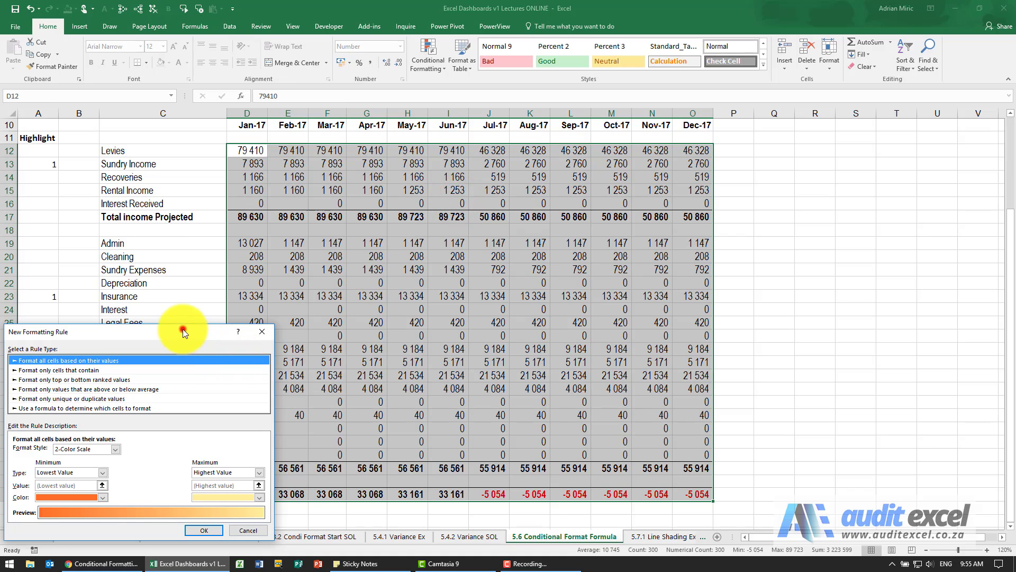
drag(184, 328, 501, 83)
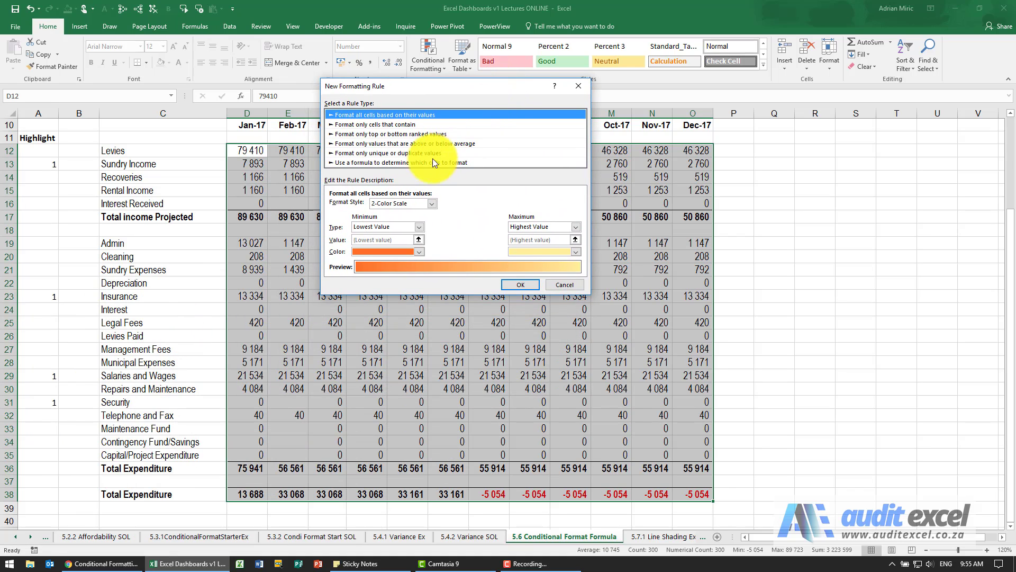
click(365, 163)
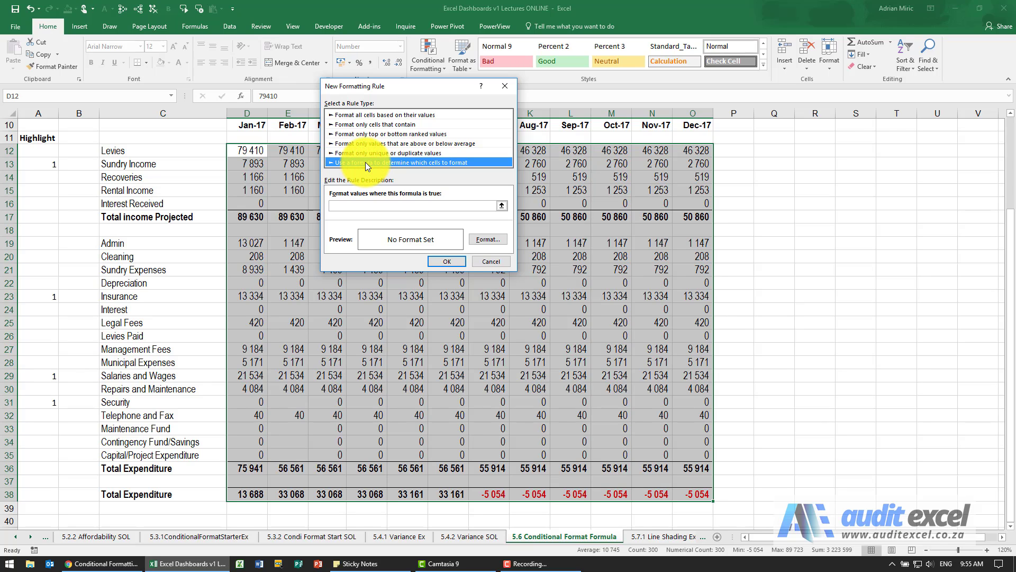
mouse_move(380, 88)
mouse_down()
mouse_move(516, 92)
mouse_move(584, 70)
mouse_up()
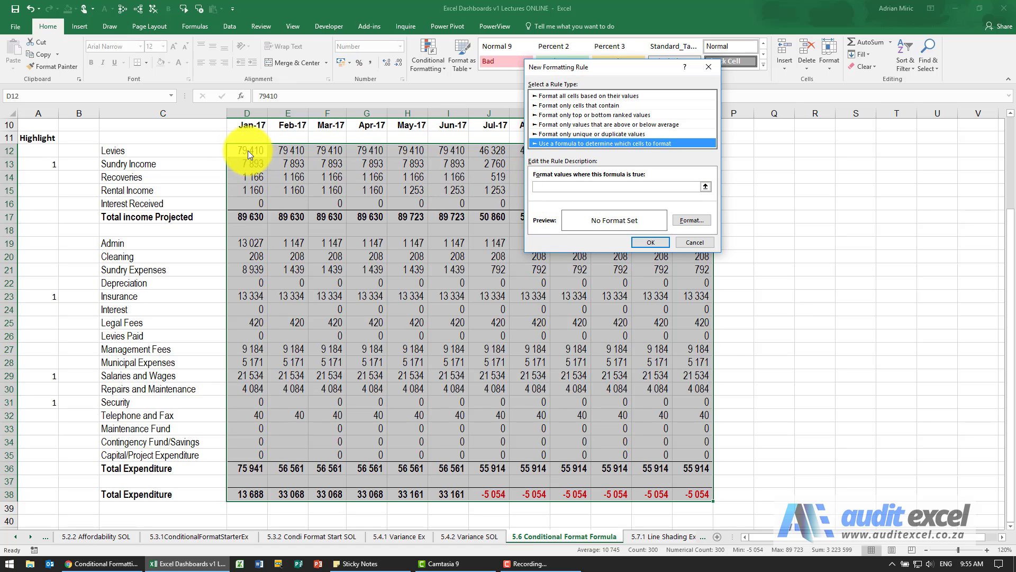
- Enter =$A12=1 as the rule's condition, with only the column of flag cell A12 fixed
click(535, 188)
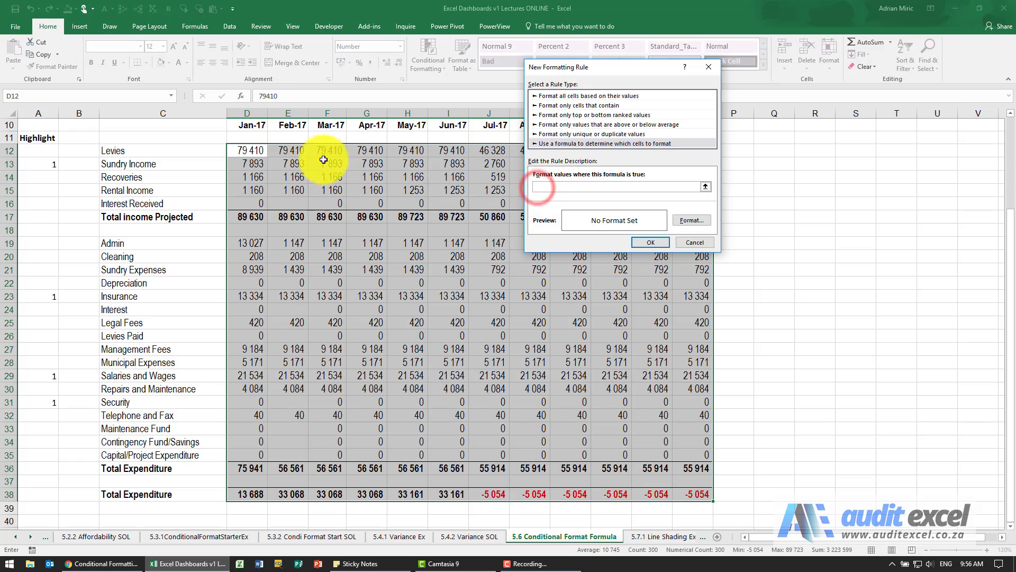
click(43, 151)
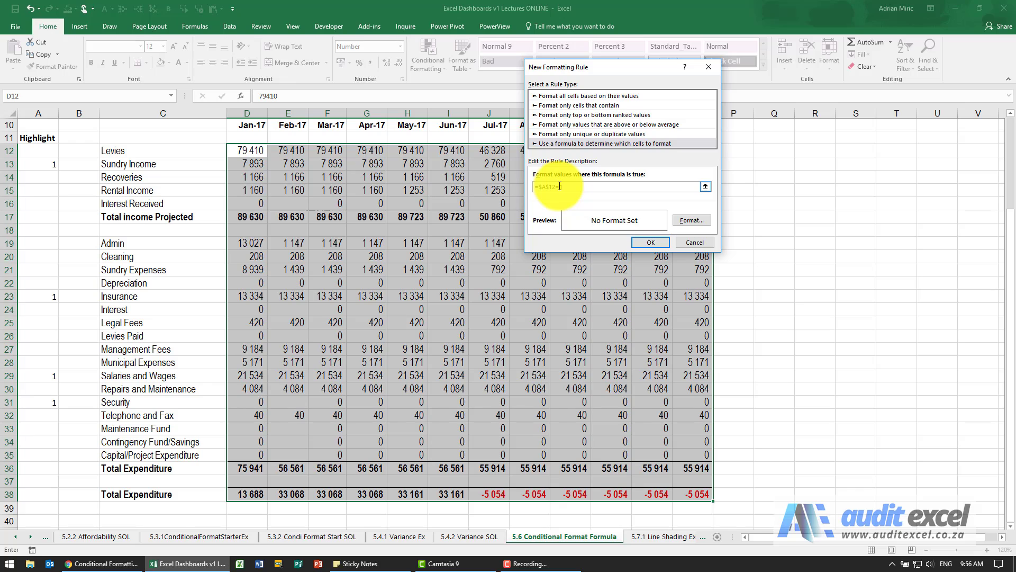
click(548, 187)
key(BackSpace)
key(End)
text(=1)
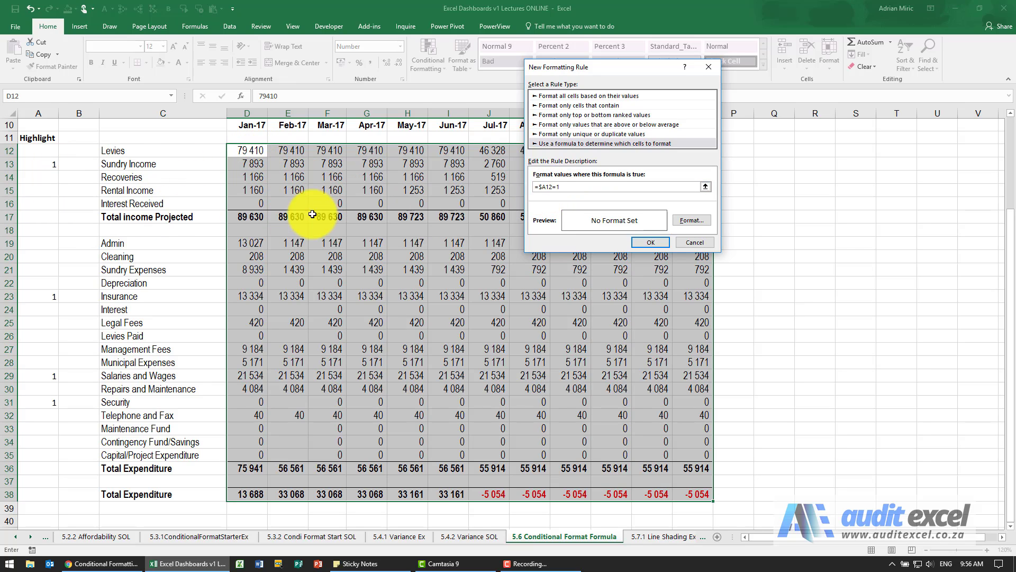
- Give the =$A12=1 rule a yellow background fill and apply it to D12:O38
click(688, 221)
drag(180, 289, 427, 175)
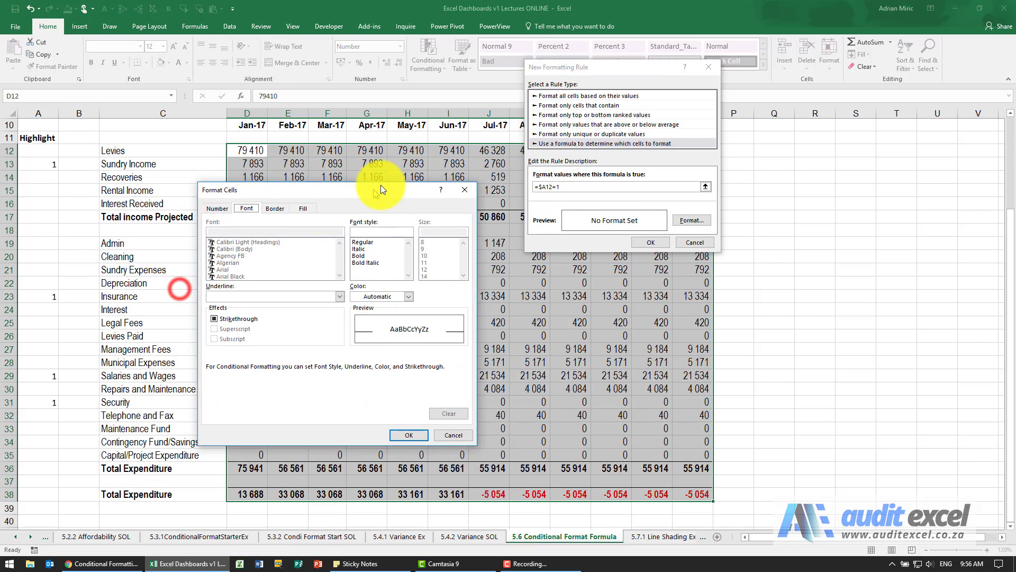
click(354, 182)
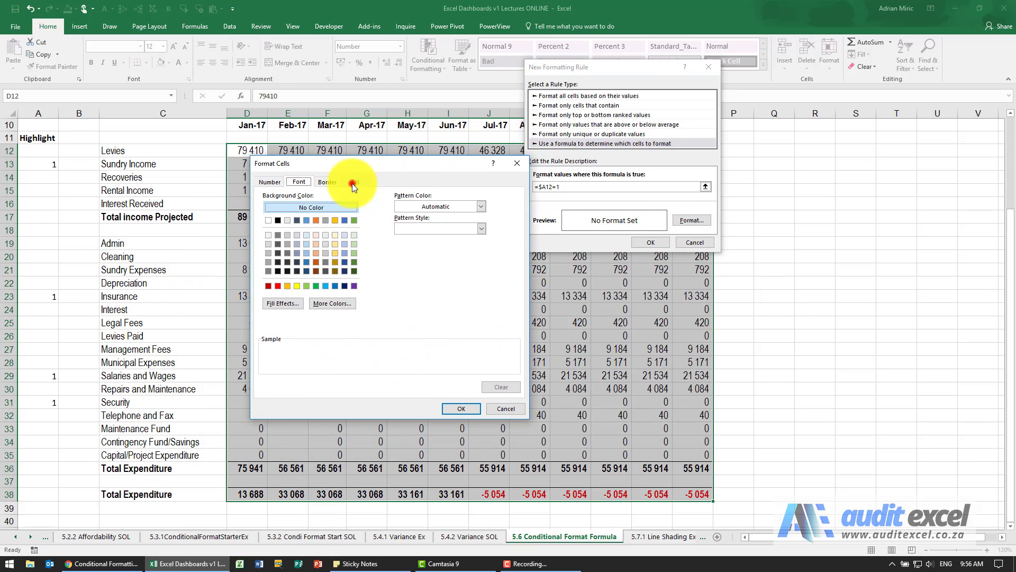
click(297, 285)
click(447, 407)
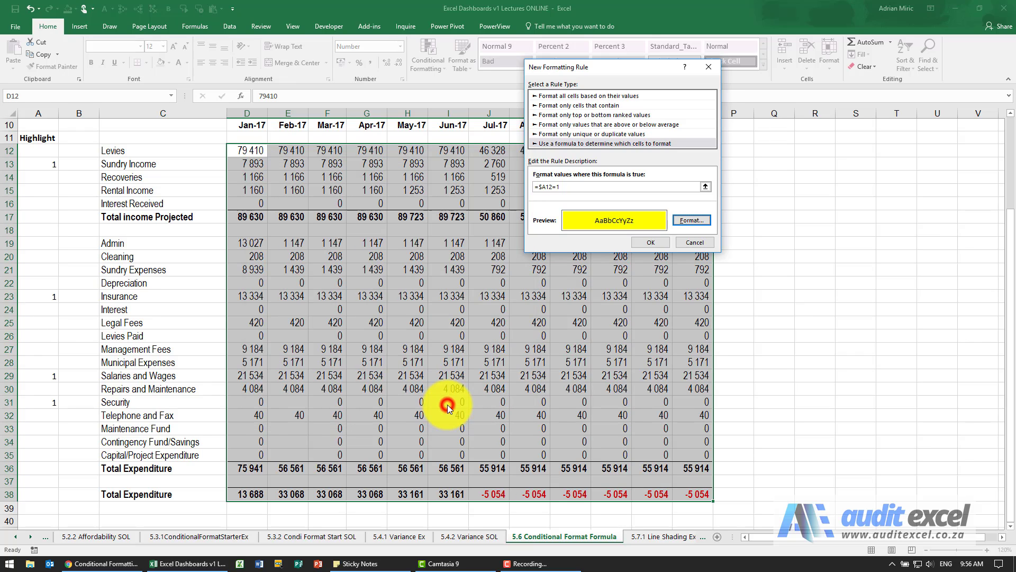
click(649, 243)
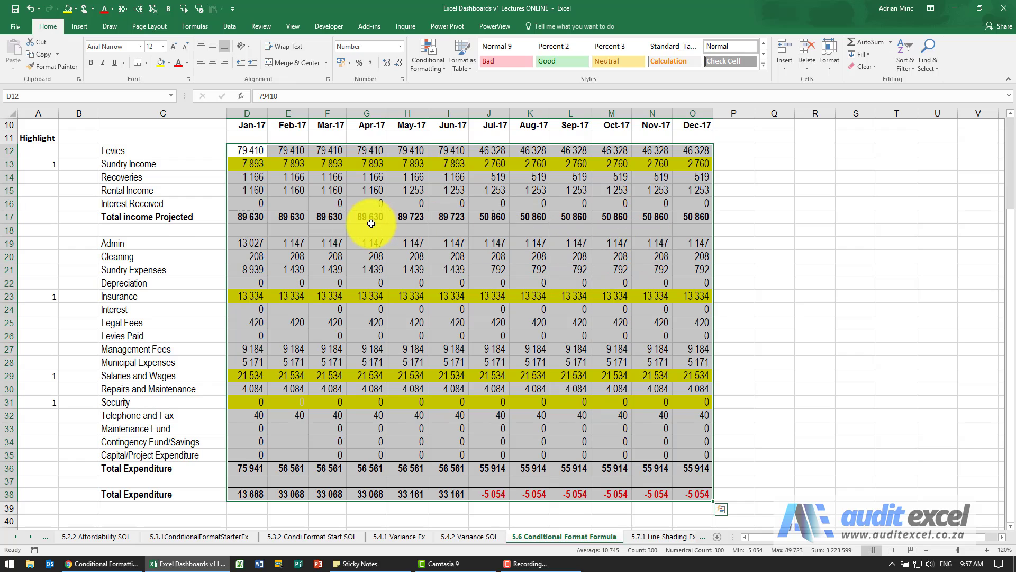
- Flag Rental Income with 1 in A15 and clear the Sundry Income flag in A13
click(252, 163)
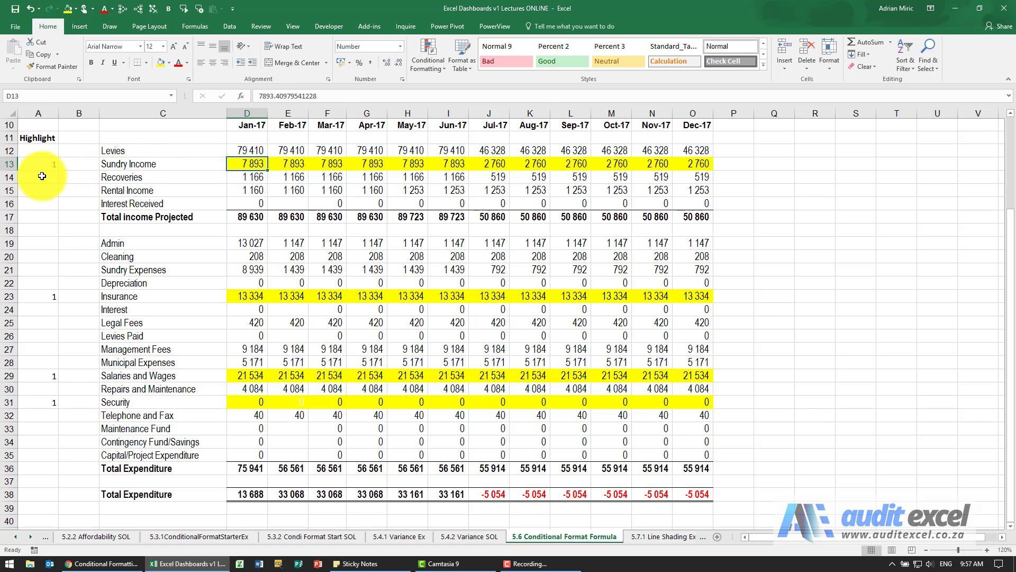
click(44, 193)
text(1)
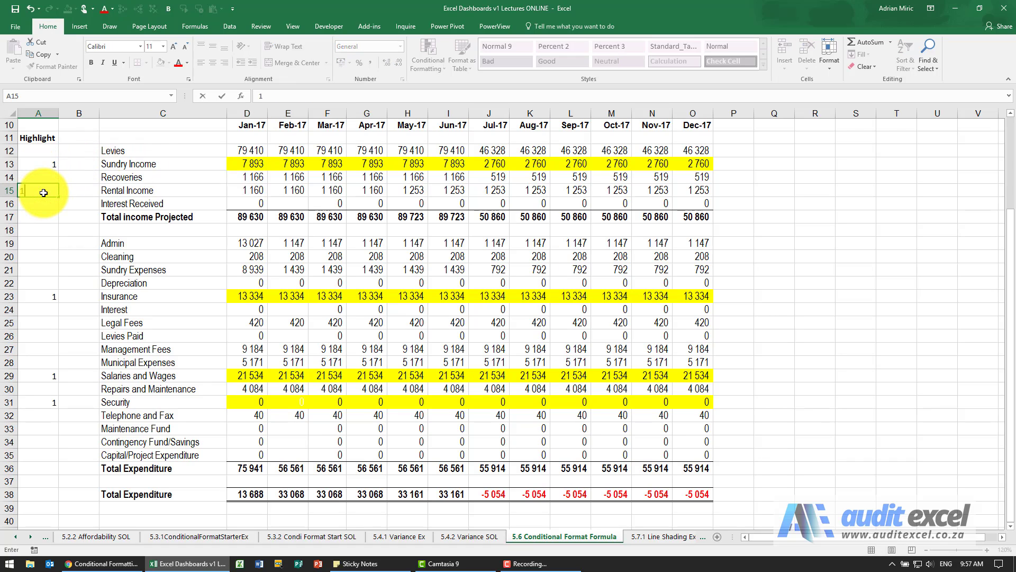
key(ctrl+Return)
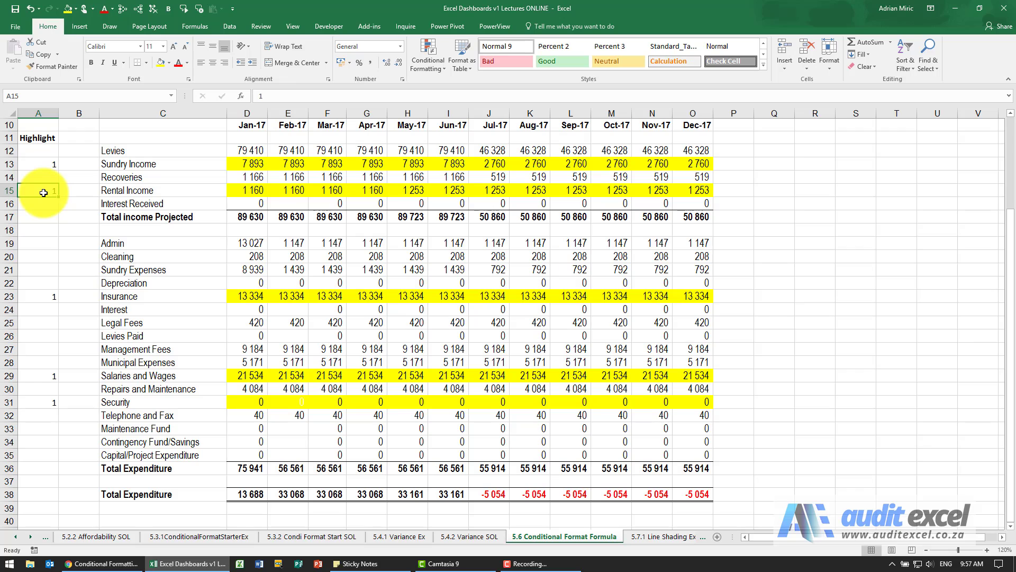
key(Up)
key(Up)
key(Up)
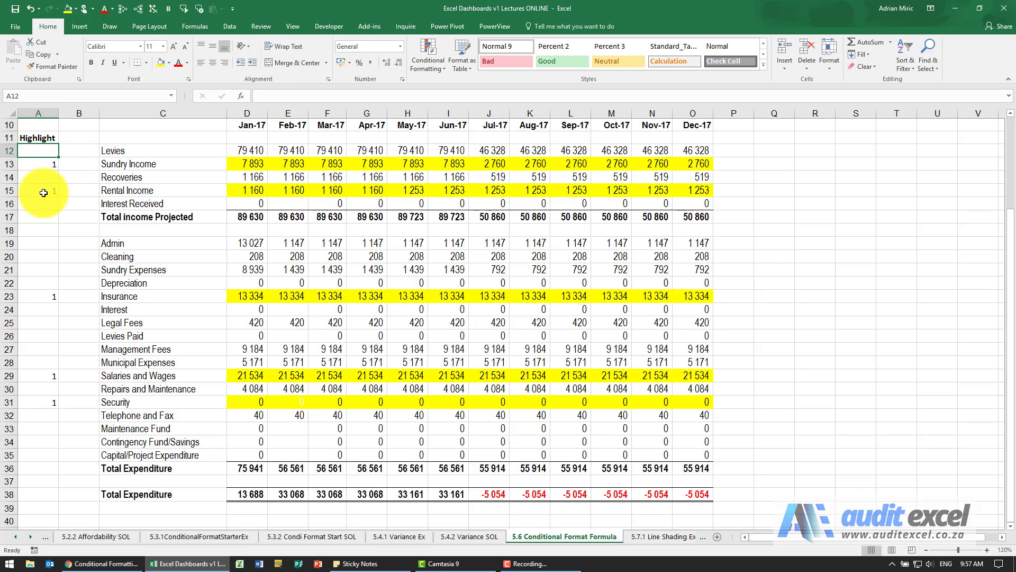
key(Down)
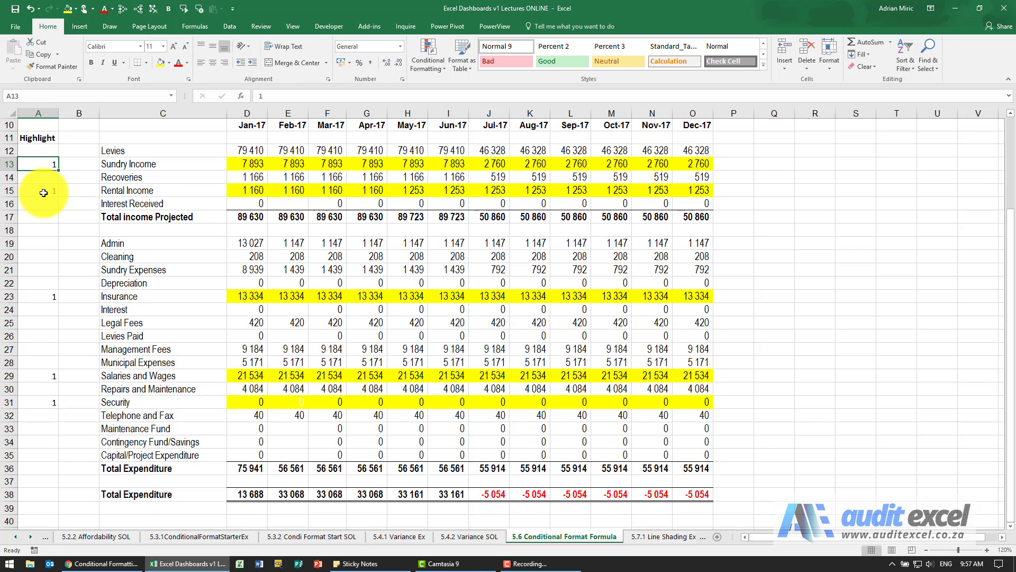
key(Delete)
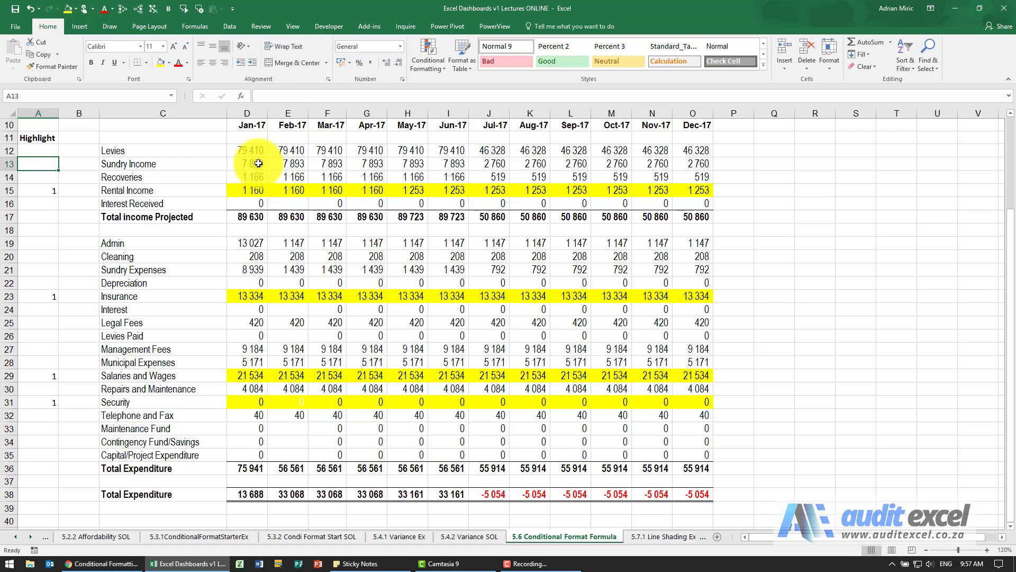
drag(253, 152, 700, 216)
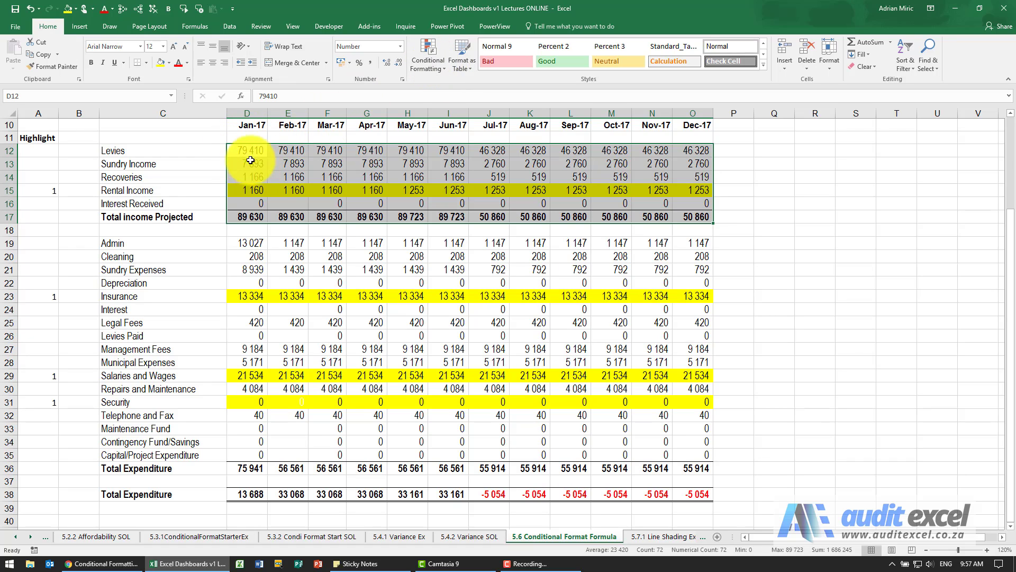
mouse_move(687, 217)
mouse_down()
mouse_move(252, 161)
mouse_move(250, 150)
mouse_up()
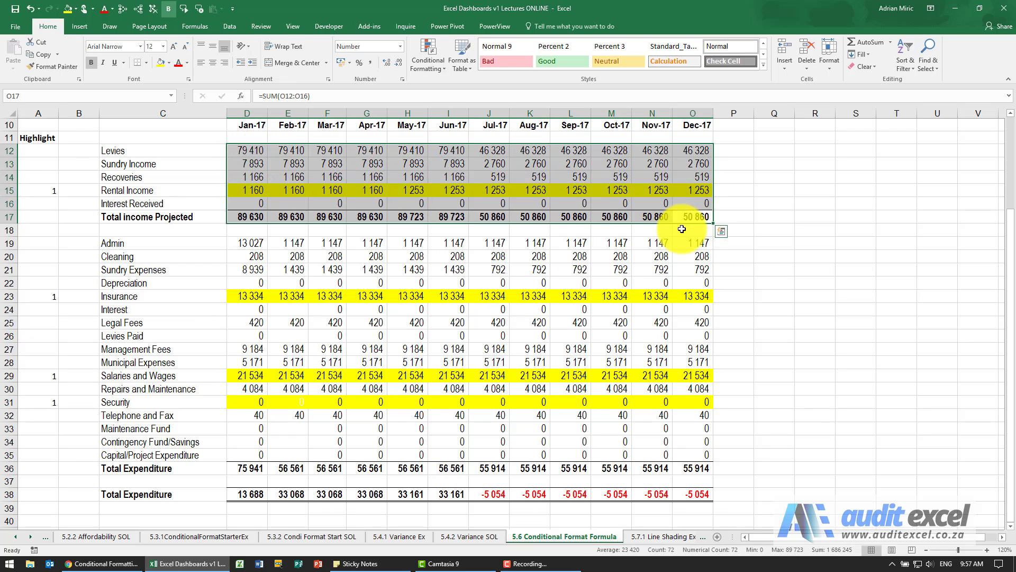